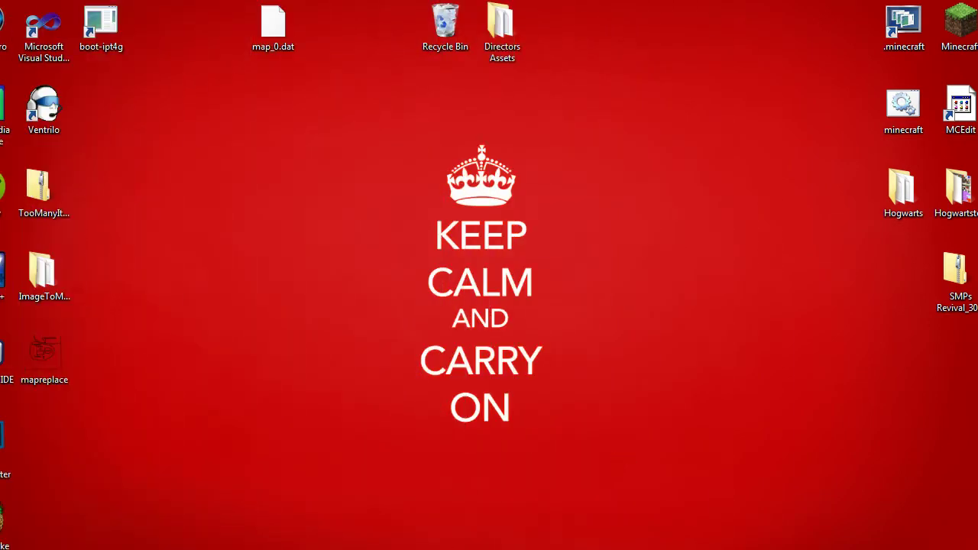
Rearrange the open windows across the desktop.
{"action": "mouse_move", "coordinate": [121, 549]}
{"action": "mouse_move", "coordinate": [500, 547]}
{"action": "left_click_drag", "start_coordinate": [86, 73], "coordinate": [814, 493]}
{"action": "left_click_drag", "start_coordinate": [680, 75], "coordinate": [294, 512]}
{"action": "left_click_drag", "start_coordinate": [343, 73], "coordinate": [631, 488]}
{"action": "left_click_drag", "start_coordinate": [351, 74], "coordinate": [639, 447]}
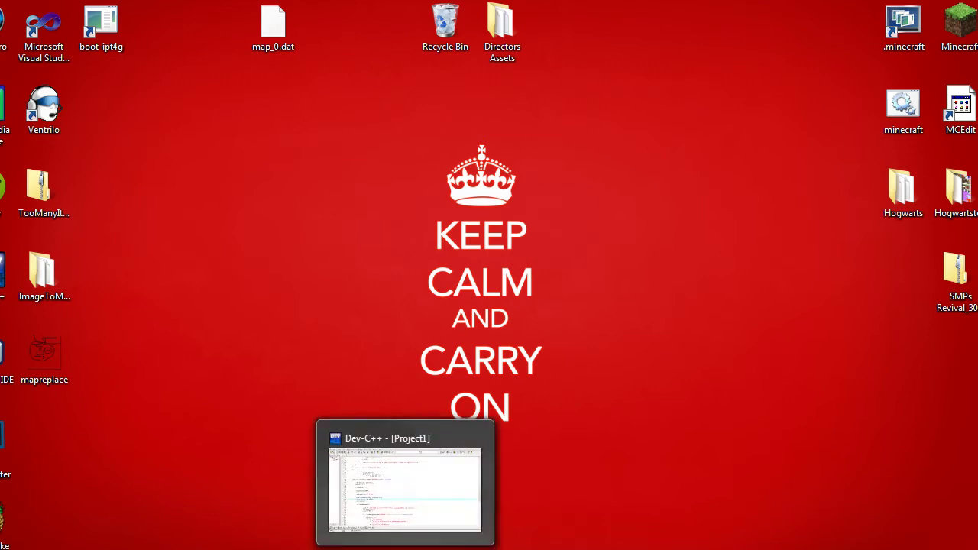
Launch Northern Shore.exe from the Northern Shore folder and reveal its console.
{"action": "key", "text": "alt+Tab"}
{"action": "key", "text": "alt+Tab"}
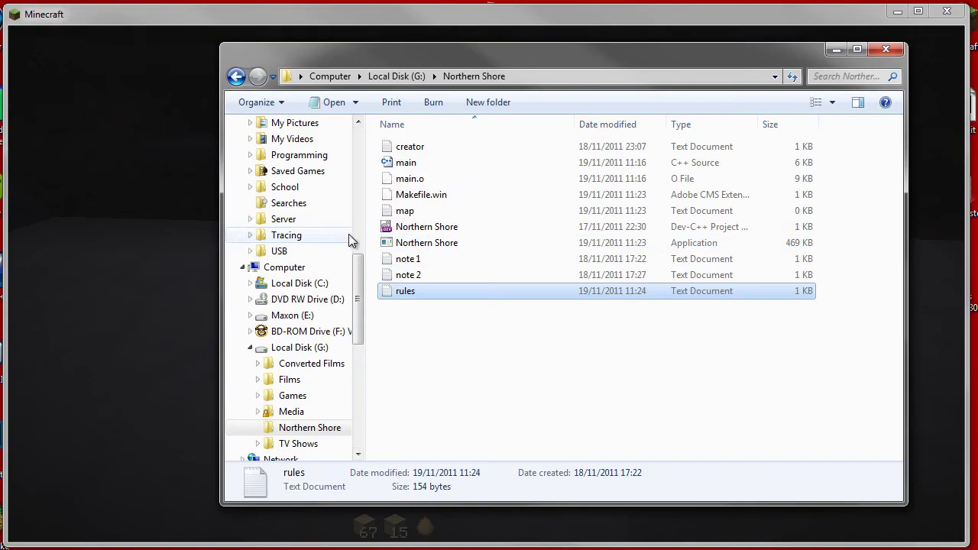
{"action": "double_click", "coordinate": [430, 243]}
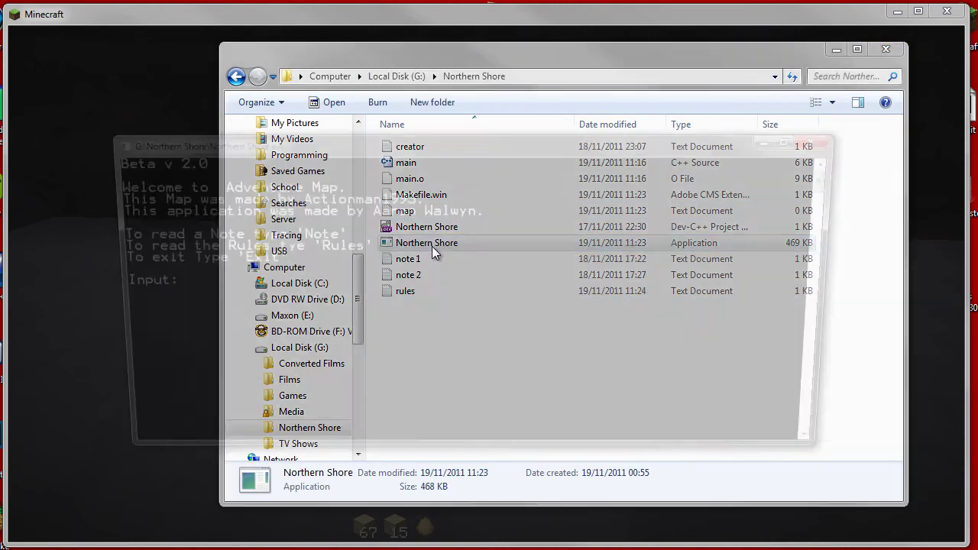
{"action": "left_click", "coordinate": [833, 50]}
{"action": "left_click", "coordinate": [834, 50]}
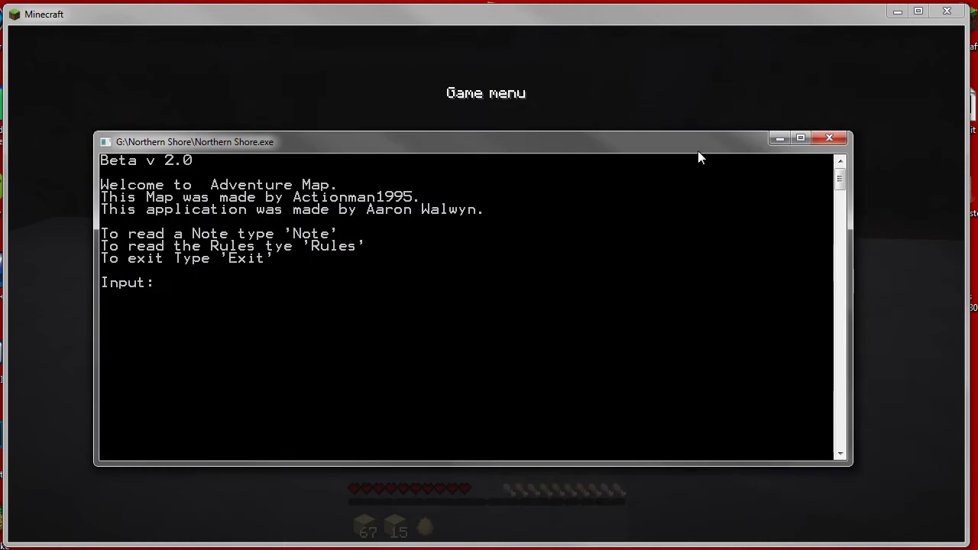
Close the Northern Shore console and return to the G:\Northern Shore folder listing.
{"action": "left_click_drag", "start_coordinate": [598, 155], "coordinate": [668, 172]}
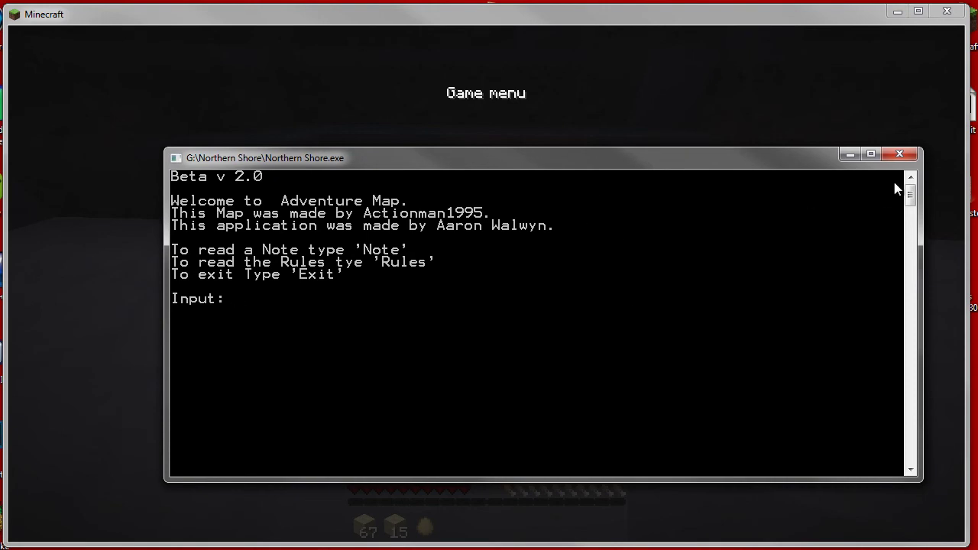
{"action": "left_click", "coordinate": [899, 154]}
{"action": "key", "text": "alt+Tab"}
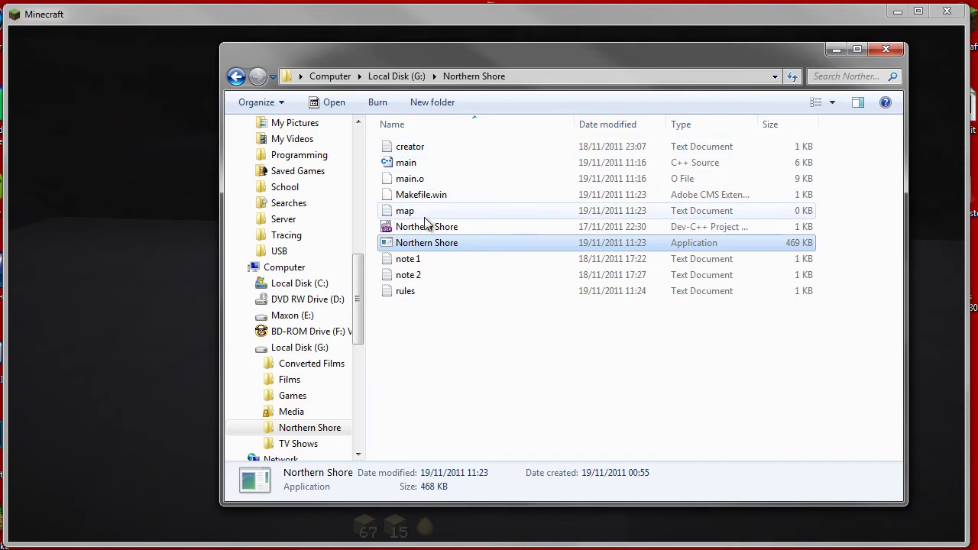
Open map.txt in Notepad and type 'Northern Shore'.
{"action": "double_click", "coordinate": [416, 212]}
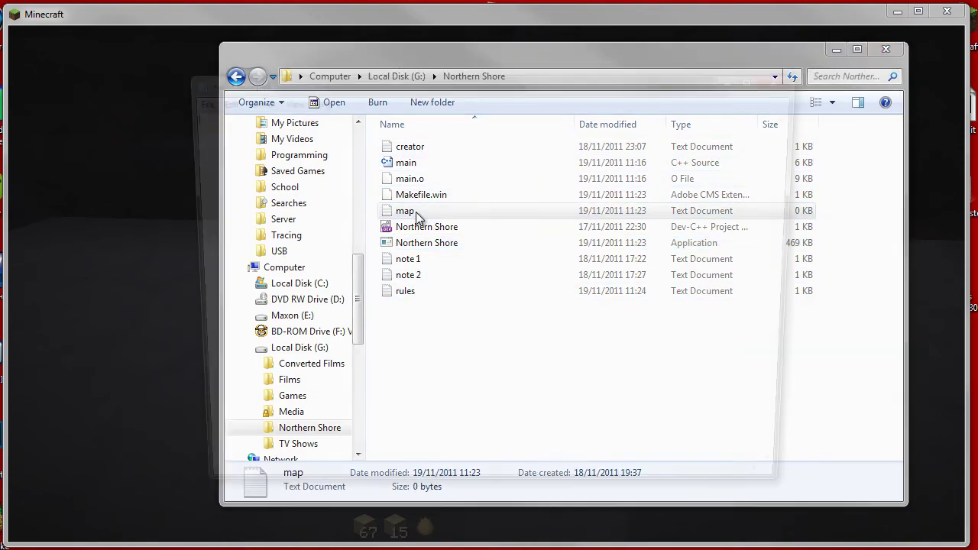
{"action": "type", "text": "Norht"}
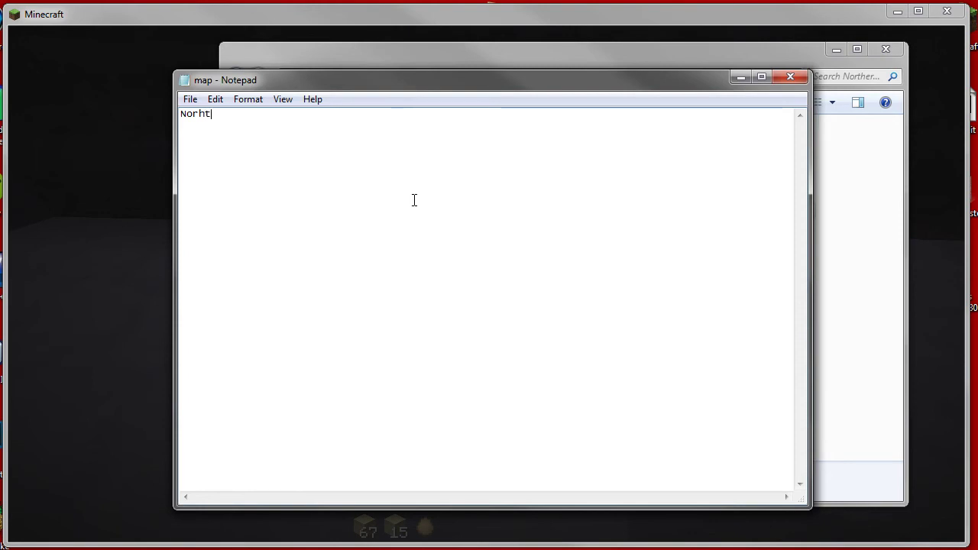
{"action": "key", "text": "BackSpace"}
{"action": "key", "text": "BackSpace"}
{"action": "type", "text": "thern Shore"}
Save map.txt, close Notepad, and minimize the Northern Shore folder window.
{"action": "left_click", "coordinate": [190, 99]}
{"action": "left_click", "coordinate": [215, 150]}
{"action": "left_click", "coordinate": [788, 77]}
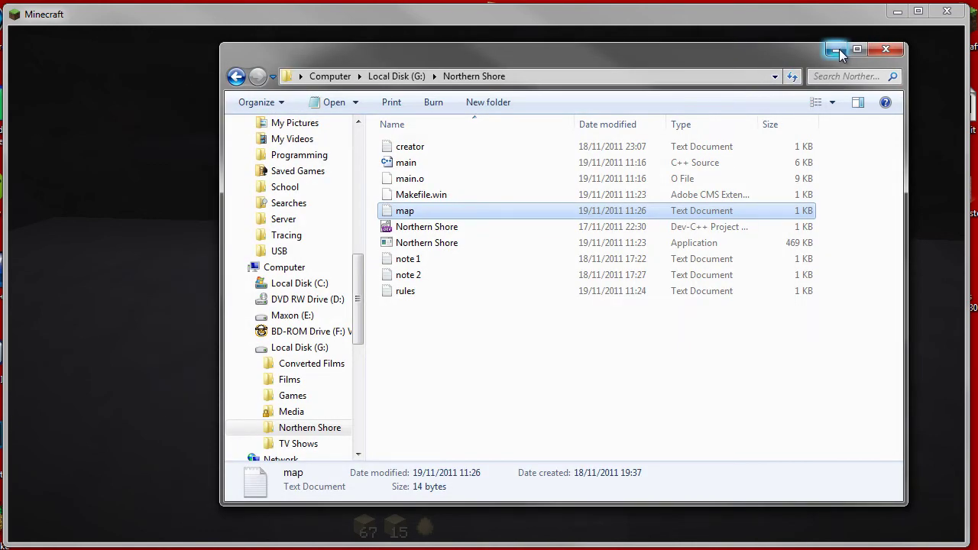
{"action": "left_click", "coordinate": [836, 50]}
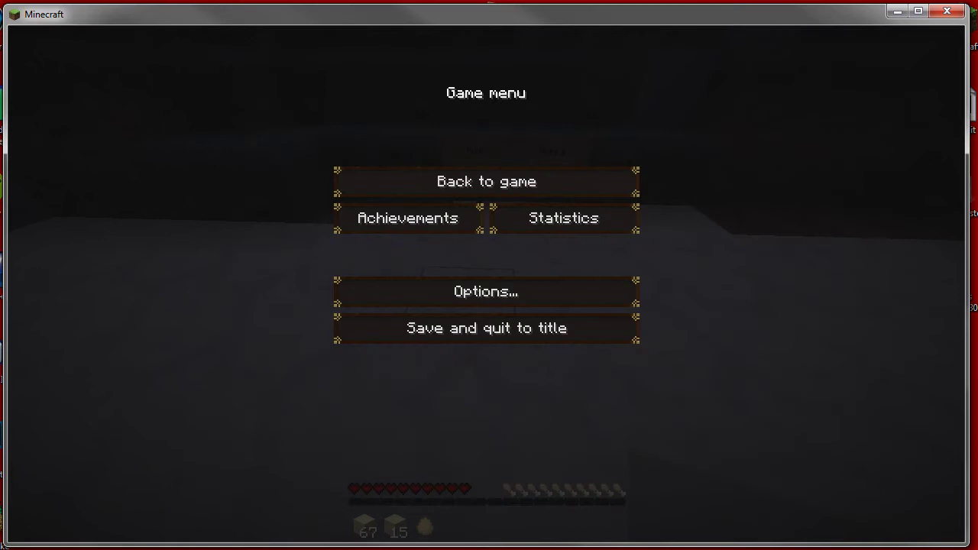
Compile & Run the project from Dev-C++ and move the Beta v 2.0 console to the lower right.
{"action": "key", "text": "super+Down"}
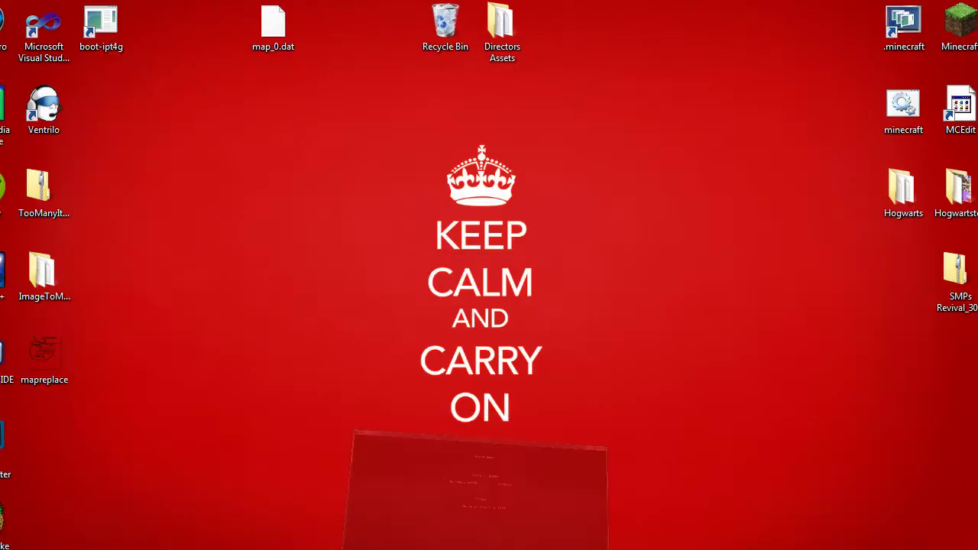
{"action": "key", "text": "alt+Tab"}
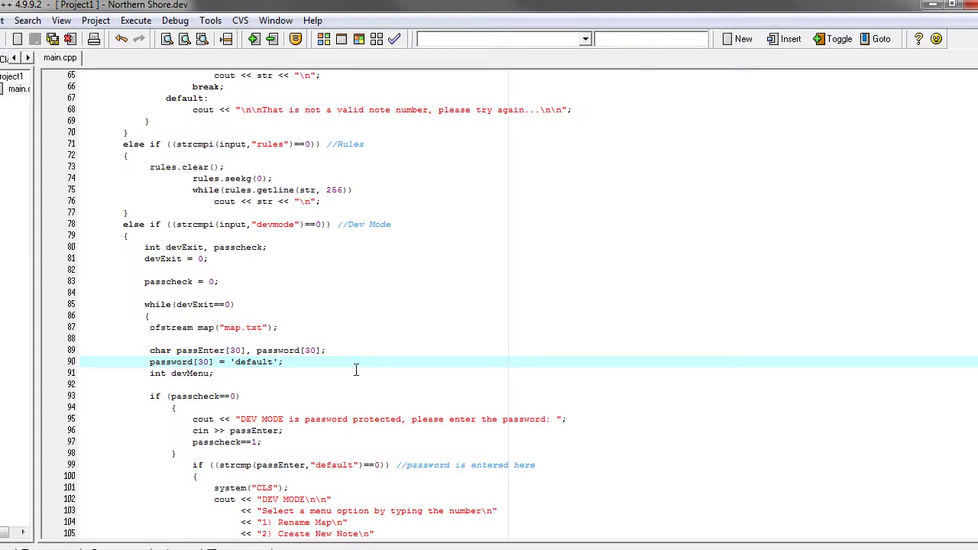
{"action": "left_click", "coordinate": [135, 20]}
{"action": "left_click", "coordinate": [143, 100]}
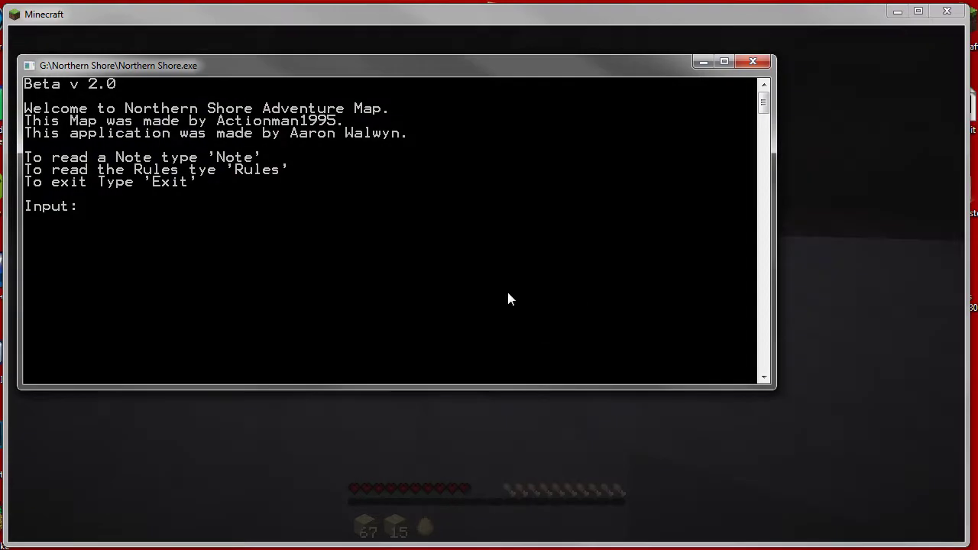
{"action": "left_click_drag", "start_coordinate": [411, 59], "coordinate": [603, 232]}
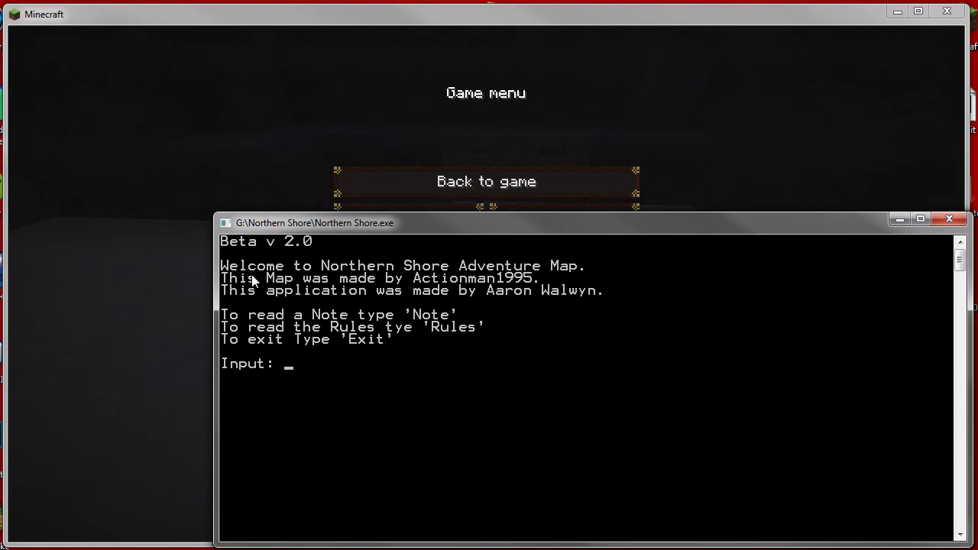
{"action": "left_click_drag", "start_coordinate": [326, 219], "coordinate": [315, 190]}
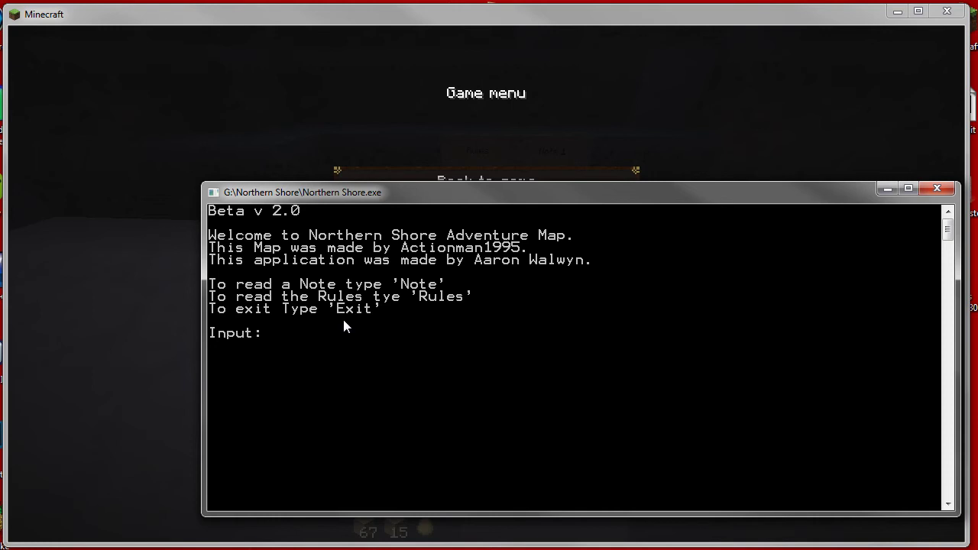
{"action": "type", "text": "rules"}
{"action": "key", "text": "Return"}
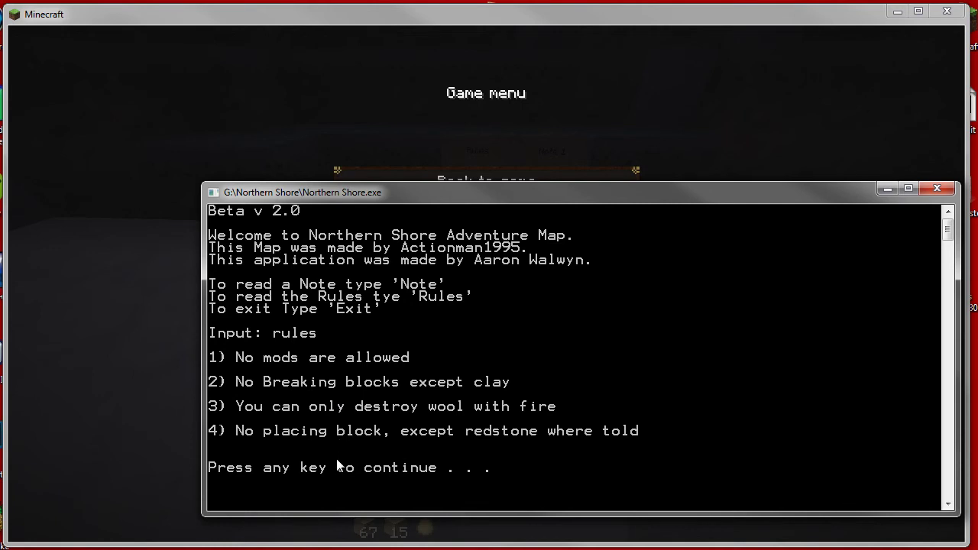
{"action": "key", "text": "Return"}
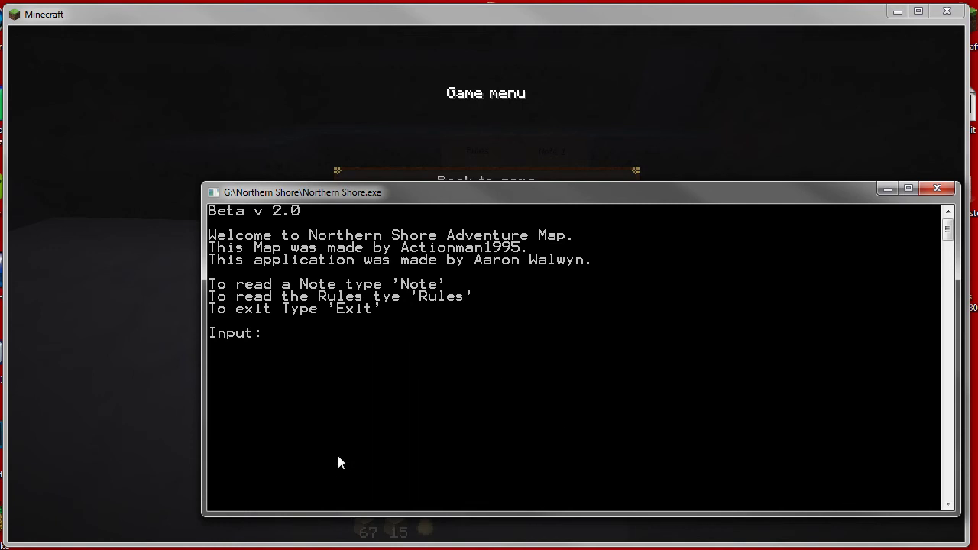
Open rules.txt and add the line '5) Minecraft is out of beta'.
{"action": "key", "text": "alt+Tab"}
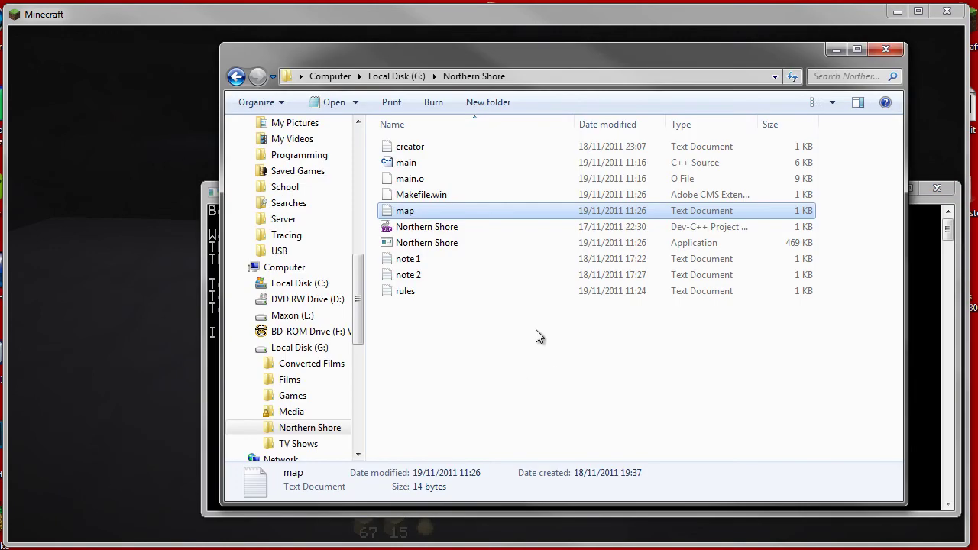
{"action": "double_click", "coordinate": [400, 294]}
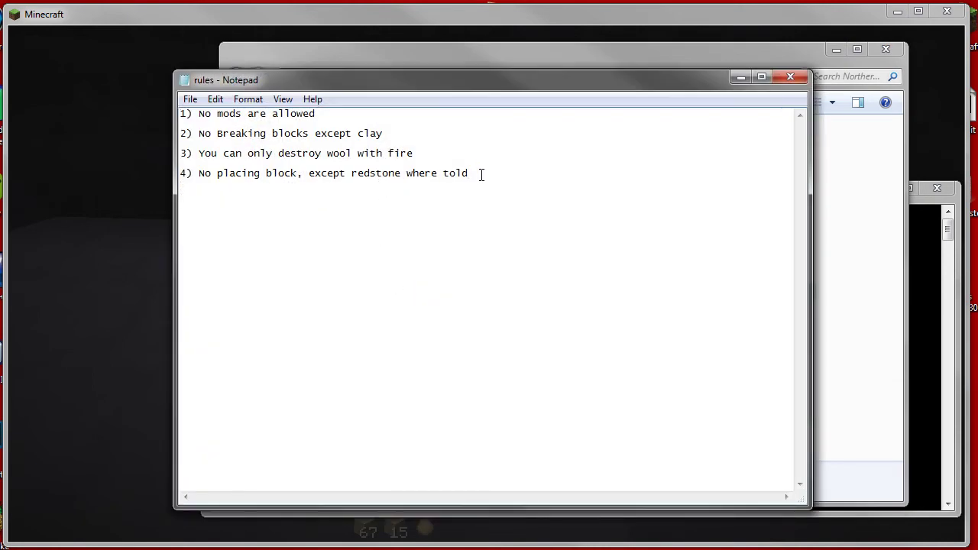
{"action": "key", "text": "Return"}
{"action": "type", "text": "5) Minecraft is "}
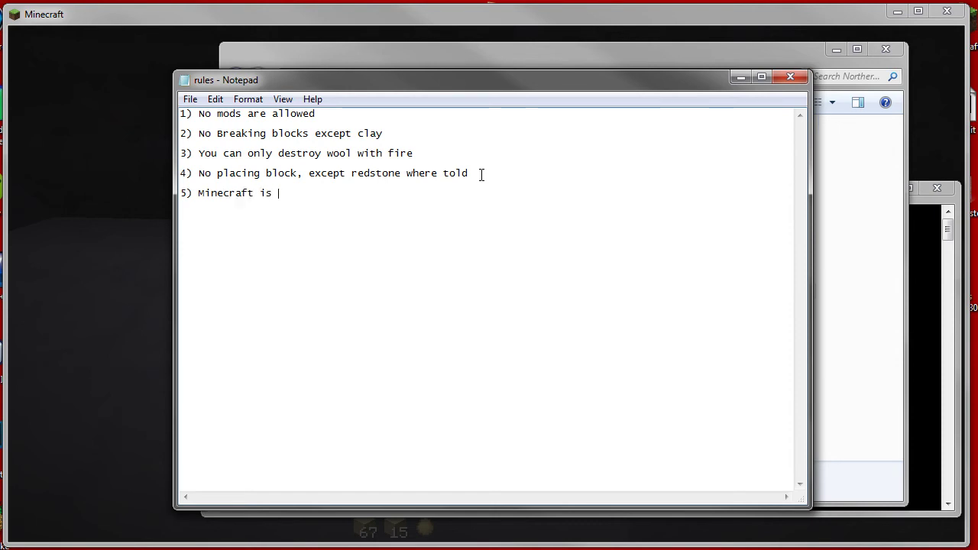
{"action": "type", "text": "out of beta"}
Save rules.txt, then close Notepad and the Northern Shore folder.
{"action": "left_click", "coordinate": [190, 99]}
{"action": "left_click", "coordinate": [203, 150]}
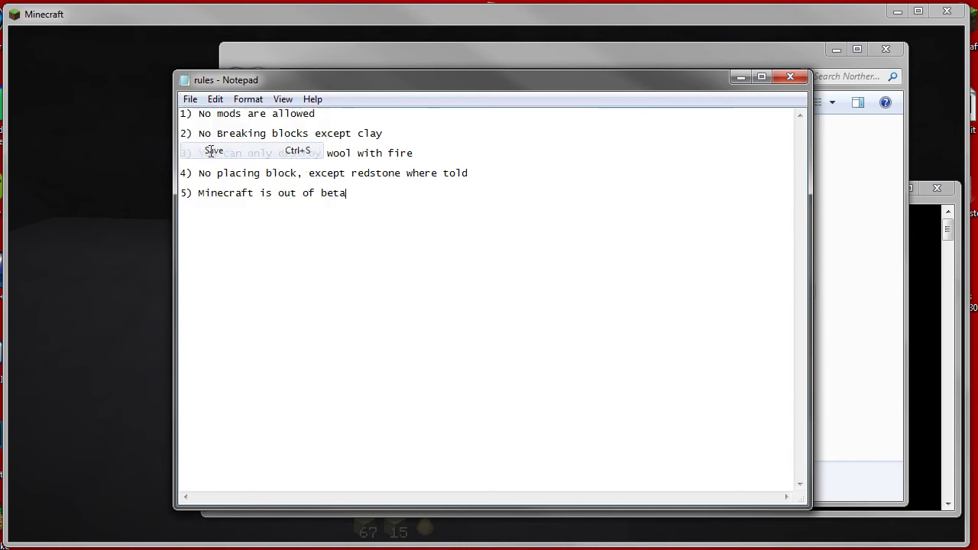
{"action": "left_click", "coordinate": [790, 76]}
{"action": "left_click", "coordinate": [886, 49]}
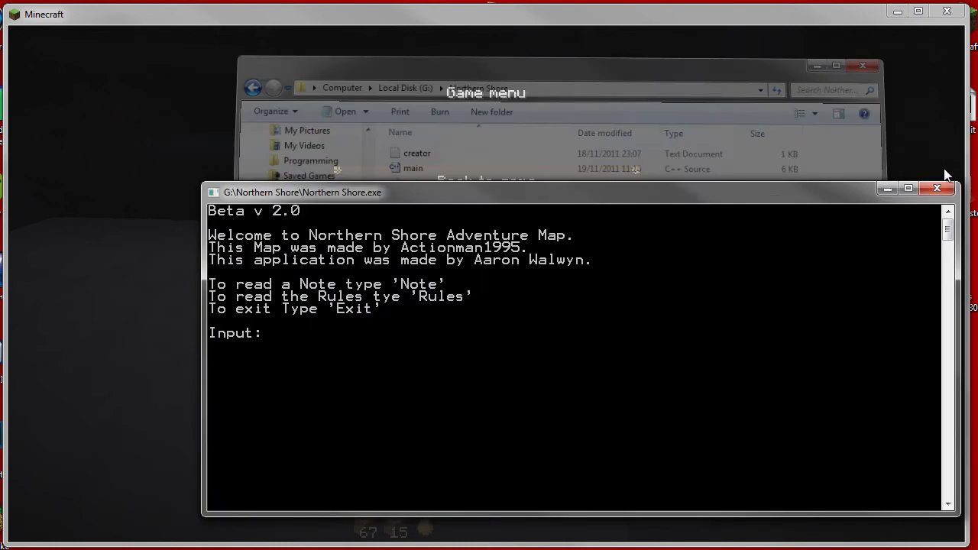
Close the old console and relaunch Northern Shore.exe from G:\Northern Shore.
{"action": "left_click", "coordinate": [946, 190]}
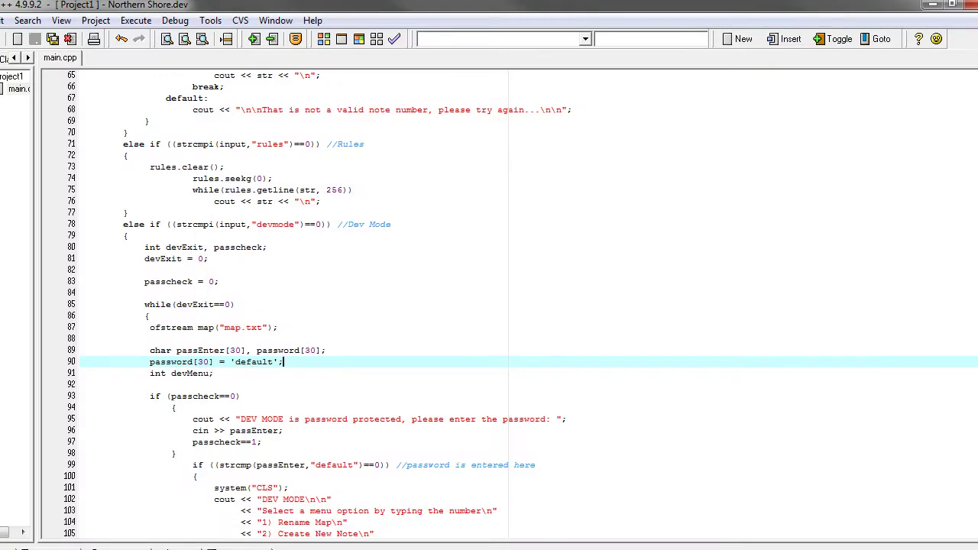
{"action": "key", "text": "super+e"}
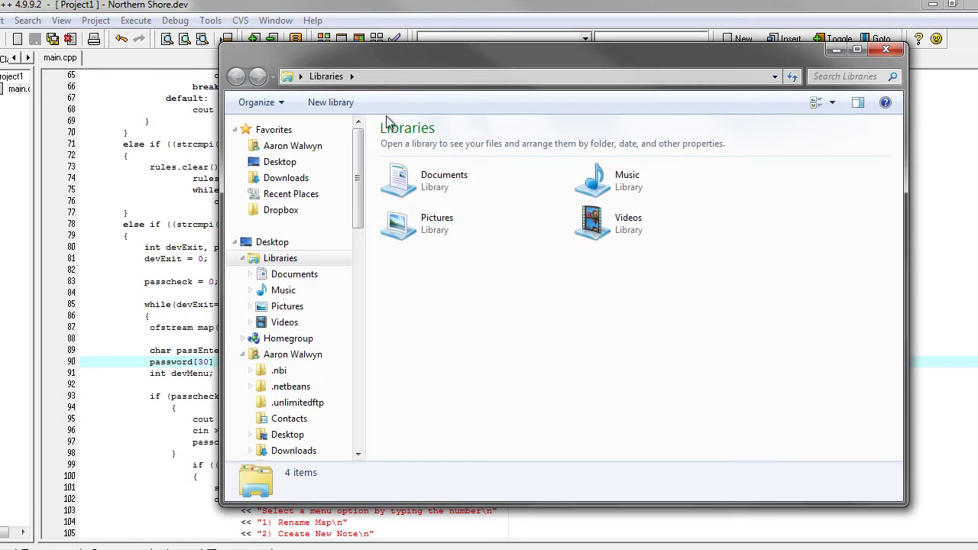
{"action": "left_click", "coordinate": [301, 77]}
{"action": "left_click", "coordinate": [406, 167]}
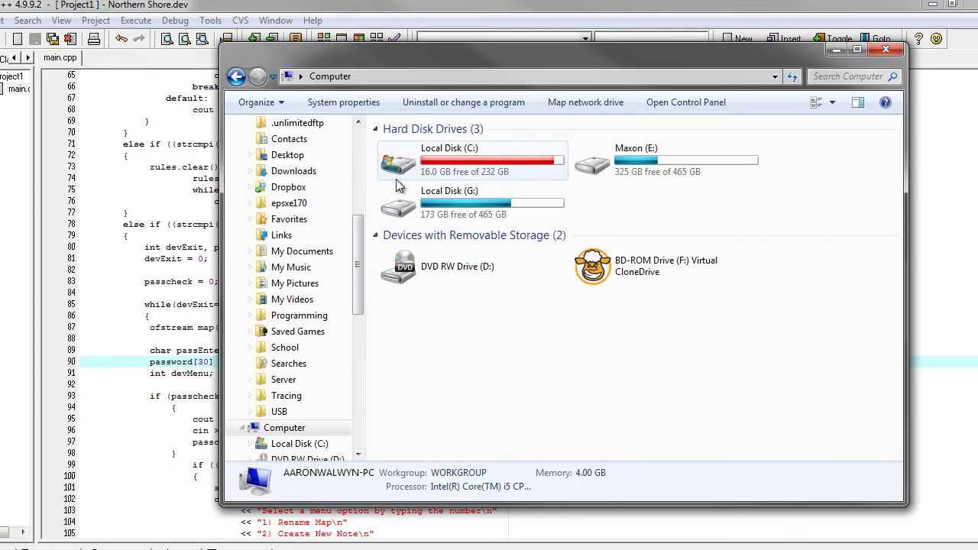
{"action": "double_click", "coordinate": [419, 205]}
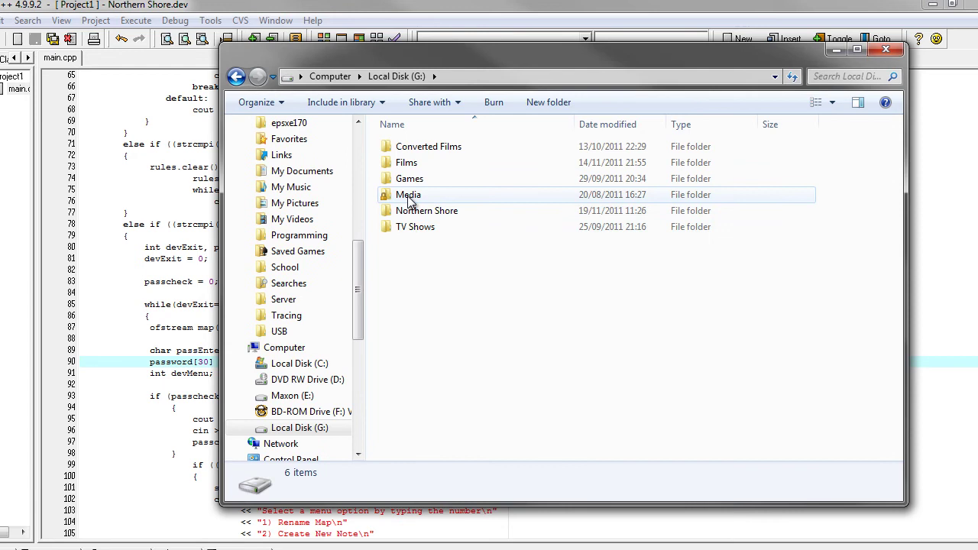
{"action": "double_click", "coordinate": [416, 209]}
{"action": "double_click", "coordinate": [412, 243]}
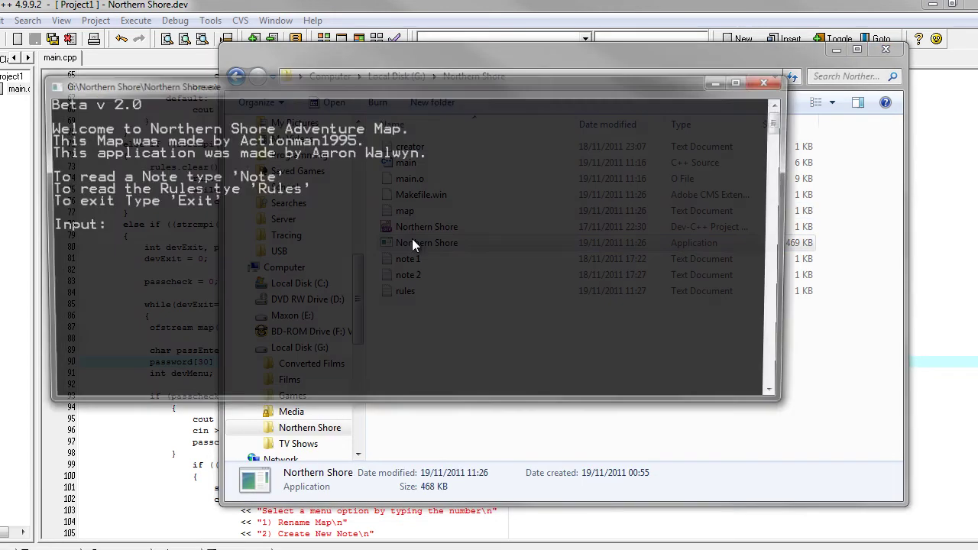
Enter the rules command to list all five rules, and move the console to the top right.
{"action": "type", "text": "rule"}
{"action": "key", "text": "BackSpace"}
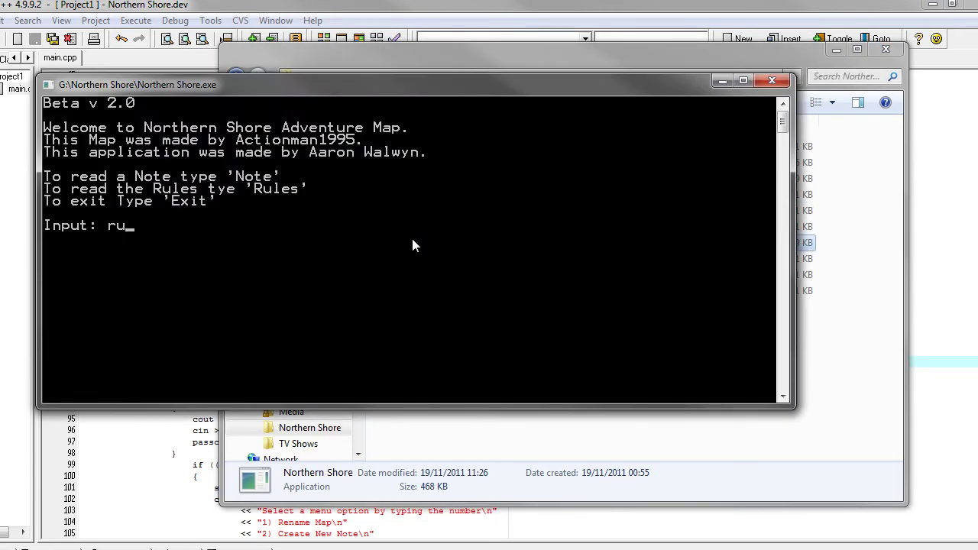
{"action": "type", "text": "les"}
{"action": "key", "text": "Return"}
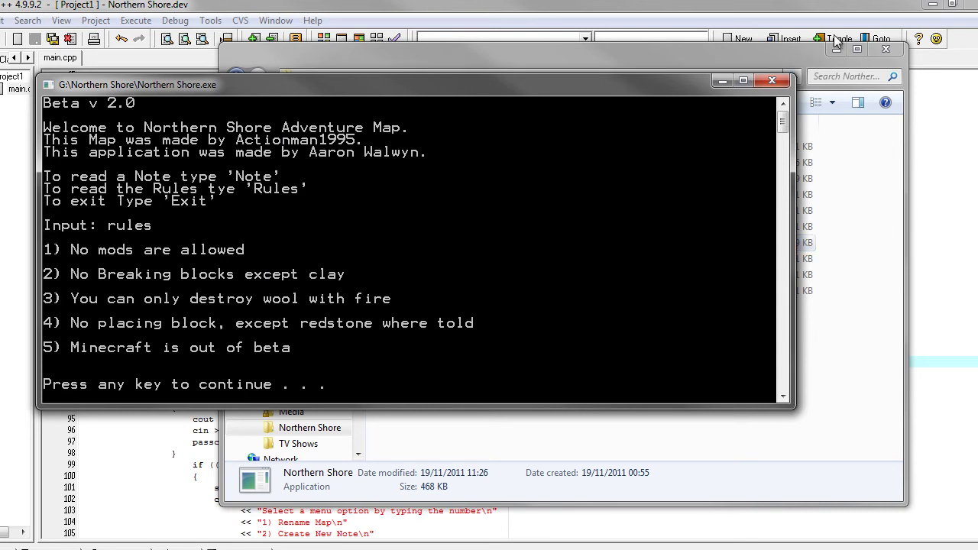
{"action": "left_click", "coordinate": [933, 5]}
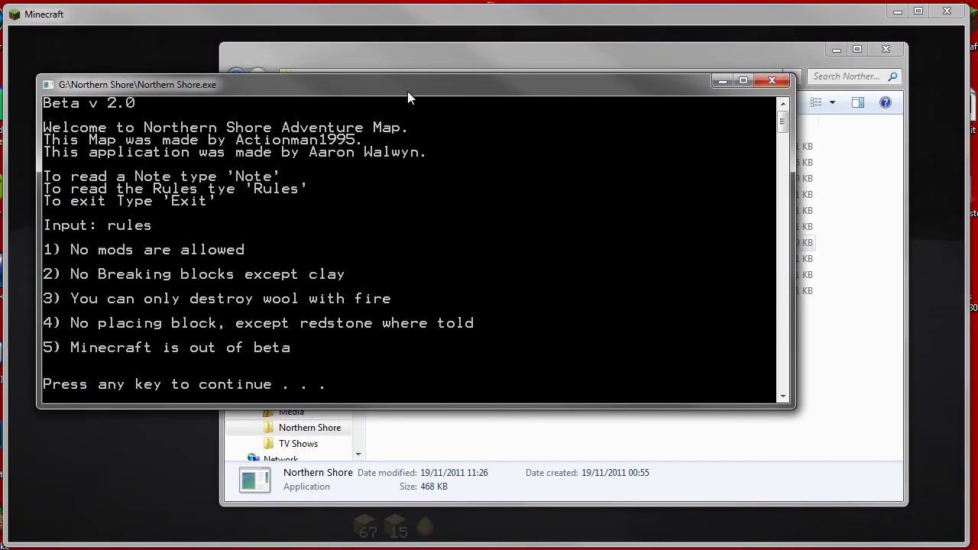
{"action": "left_click_drag", "start_coordinate": [410, 88], "coordinate": [536, 77]}
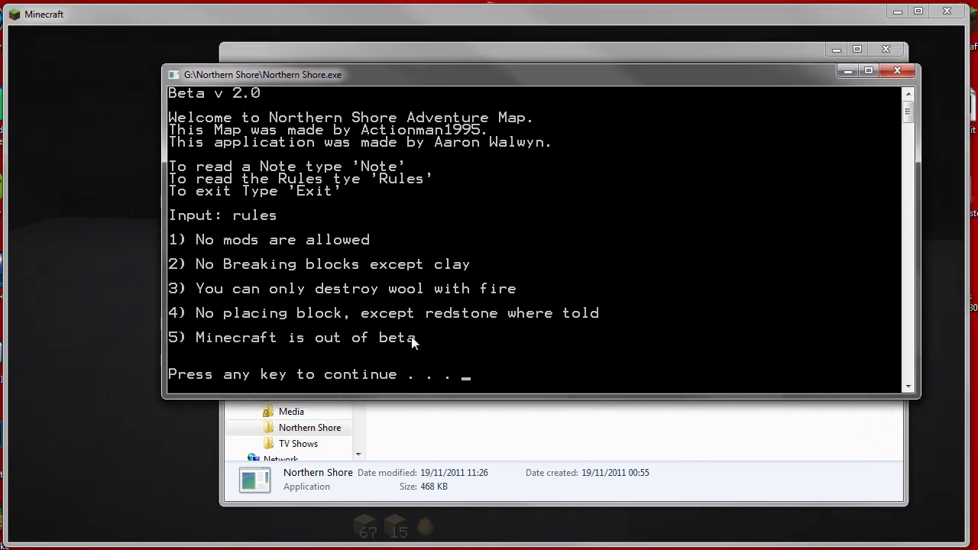
Return to the menu, enter 'note', and walk toward the Rules and Note 1 signs in Minecraft.
{"action": "key", "text": "Return"}
{"action": "type", "text": "note"}
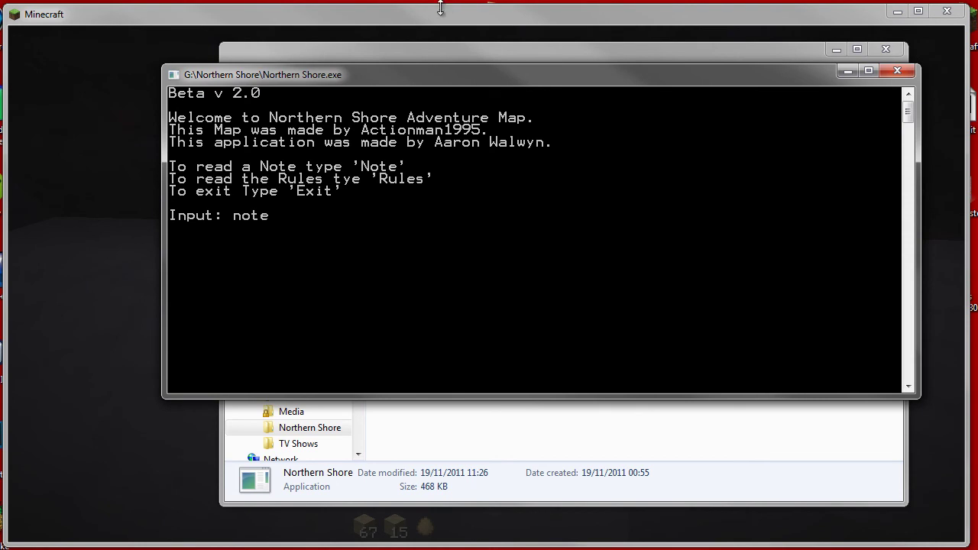
{"action": "key", "text": "Return"}
{"action": "key", "text": "Escape"}
{"action": "key", "text": "w"}
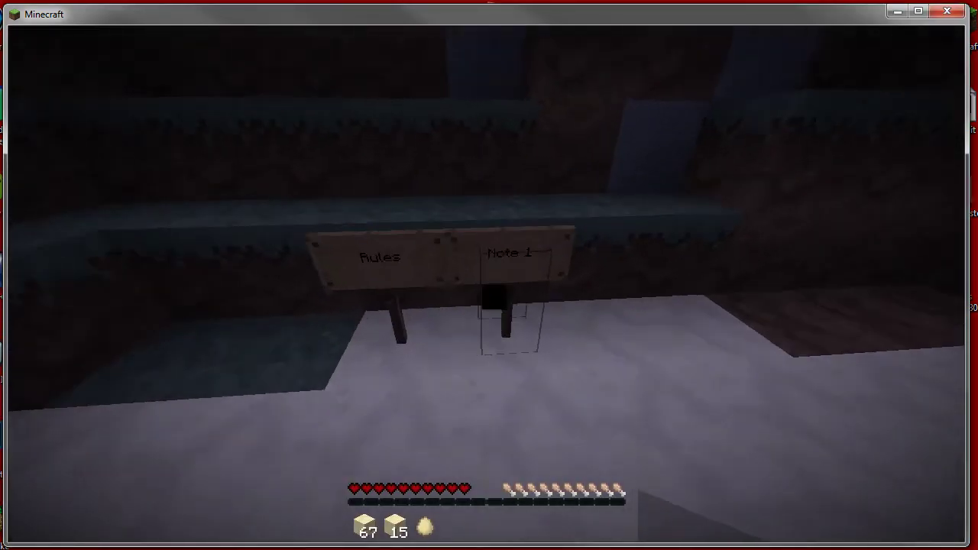
{"action": "key", "text": "Escape"}
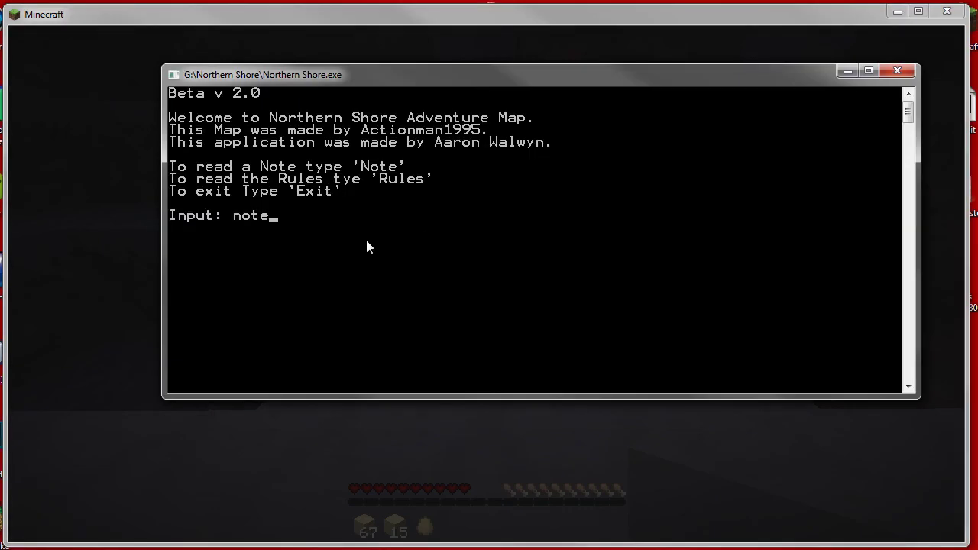
Enter note number 1 to display the Steve–Herobrine missile dialogue.
{"action": "key", "text": "Return"}
{"action": "type", "text": "1"}
{"action": "key", "text": "Return"}
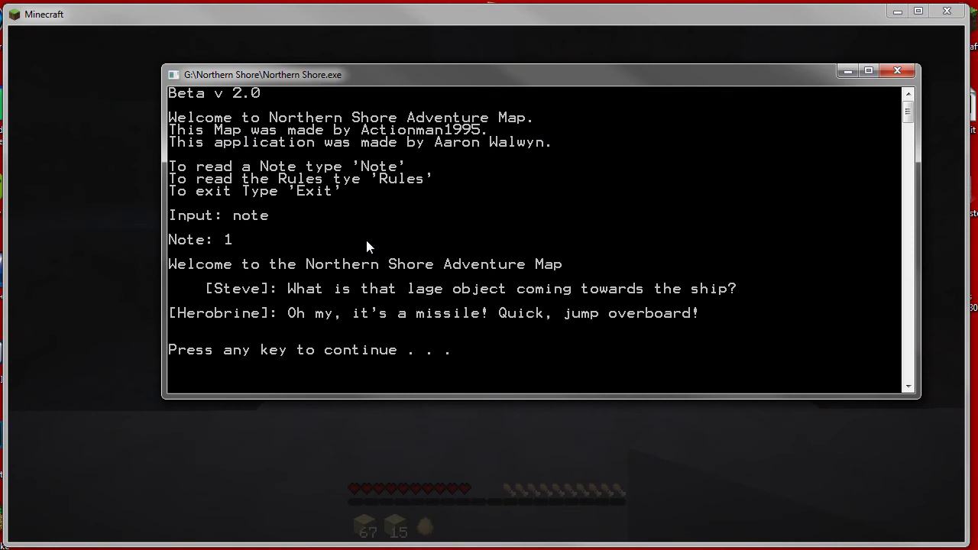
Open note 1 in Notepad to compare with the console text, then return to the console.
{"action": "key", "text": "alt+Tab"}
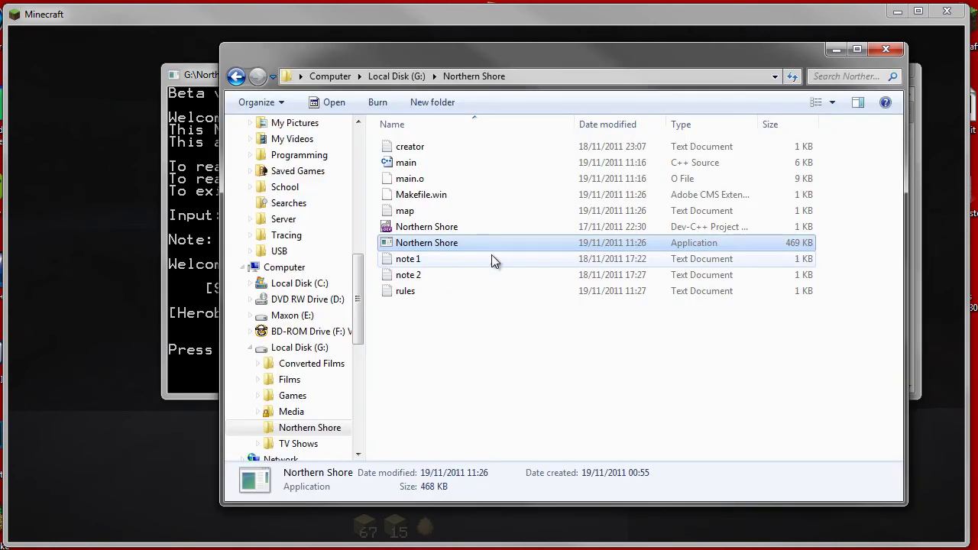
{"action": "double_click", "coordinate": [448, 258]}
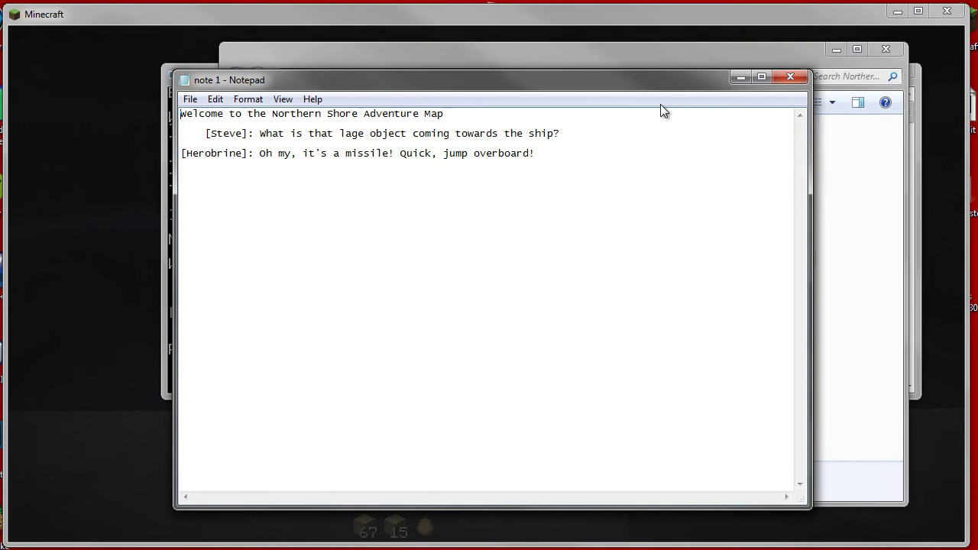
{"action": "left_click", "coordinate": [427, 18]}
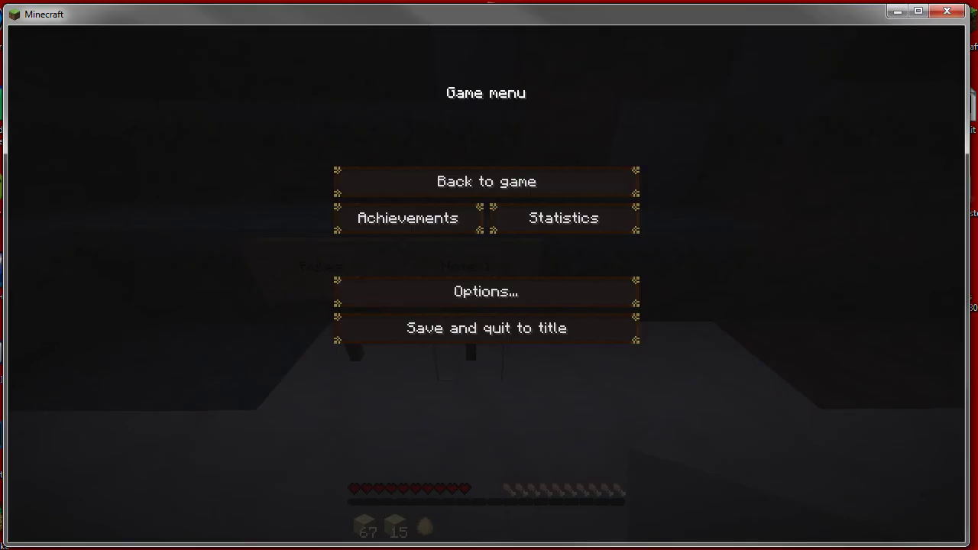
{"action": "key", "text": "alt+Tab"}
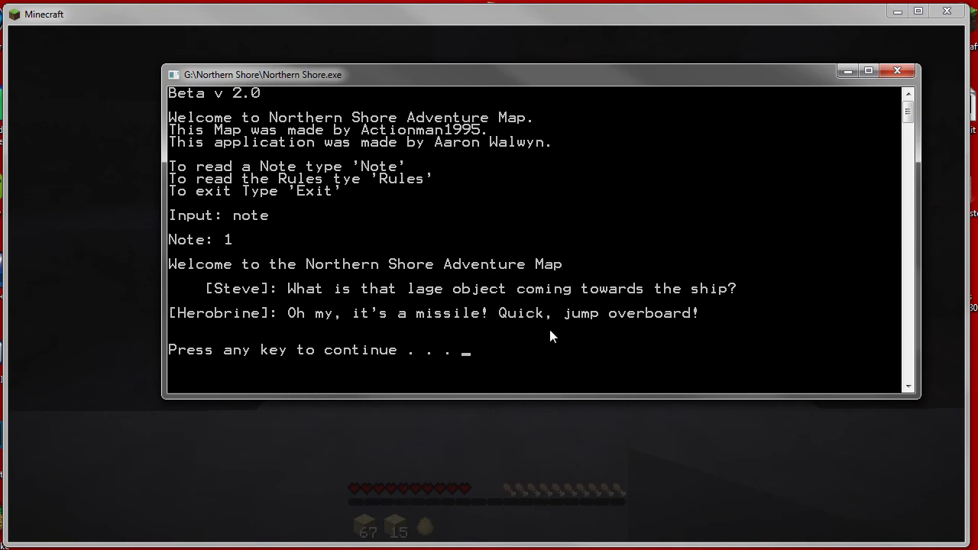
Enter note 2 to read 'You are on a lonly island!'.
{"action": "key", "text": "Return"}
{"action": "type", "text": "note"}
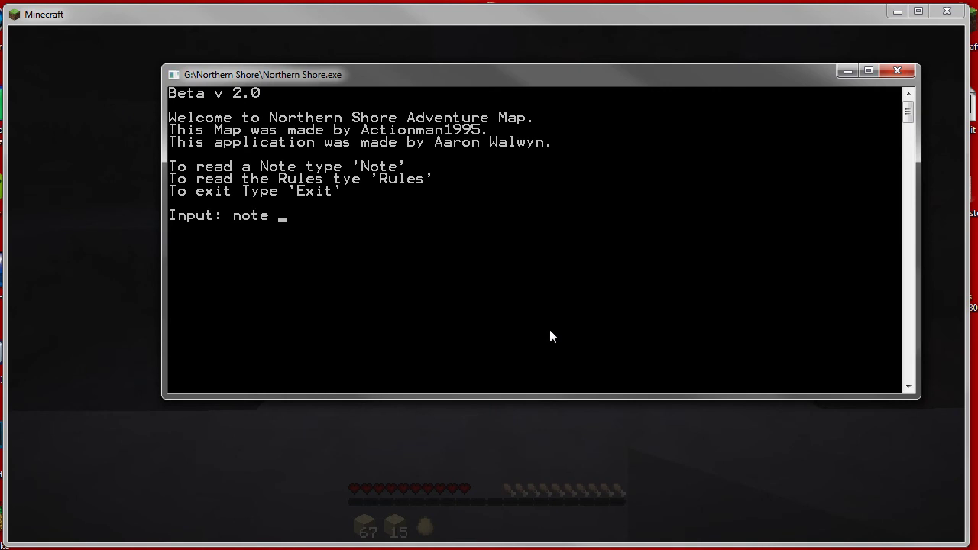
{"action": "key", "text": "Return"}
{"action": "type", "text": "2"}
{"action": "key", "text": "Return"}
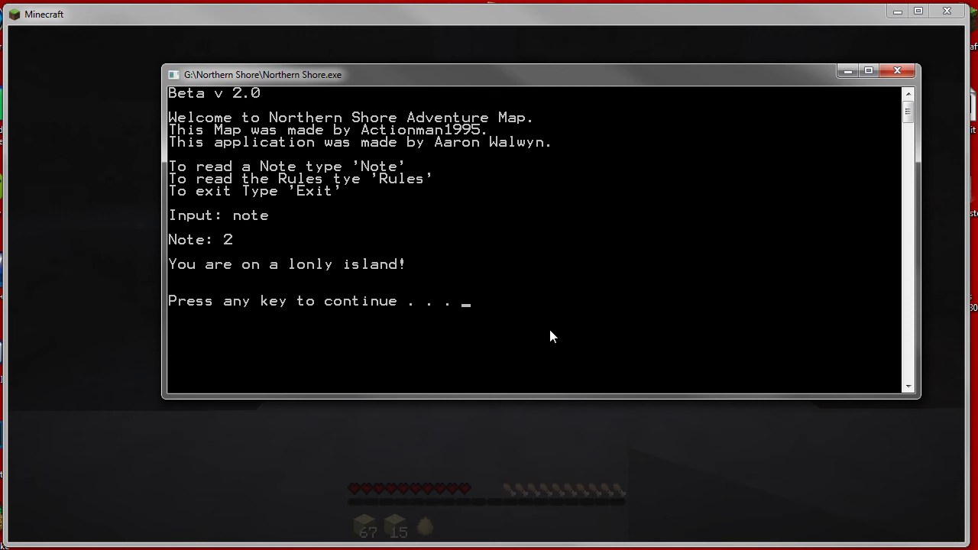
Return to the menu and enter 'exit' to reach the farewell screen.
{"action": "key", "text": "Return"}
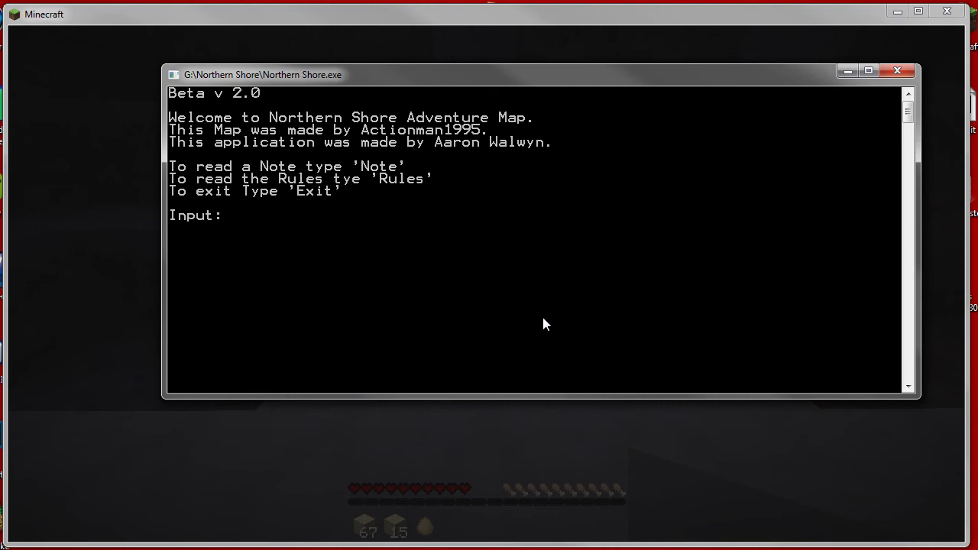
{"action": "type", "text": "esx"}
{"action": "key", "text": "BackSpace"}
{"action": "key", "text": "BackSpace"}
{"action": "type", "text": "sit"}
{"action": "key", "text": "BackSpace"}
{"action": "key", "text": "BackSpace"}
{"action": "key", "text": "BackSpace"}
{"action": "type", "text": "xit"}
{"action": "key", "text": "Return"}
{"action": "key", "text": "Return"}
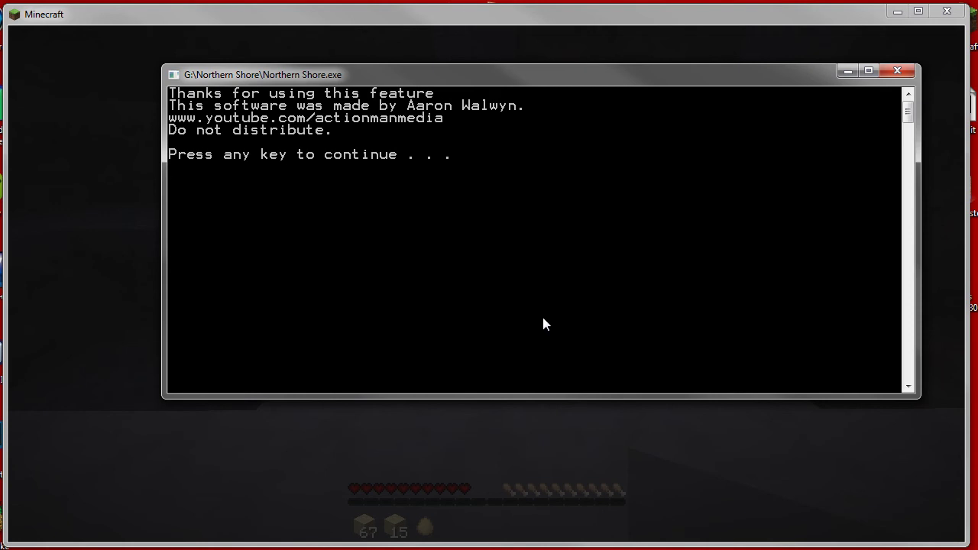
{"action": "key", "text": "Return"}
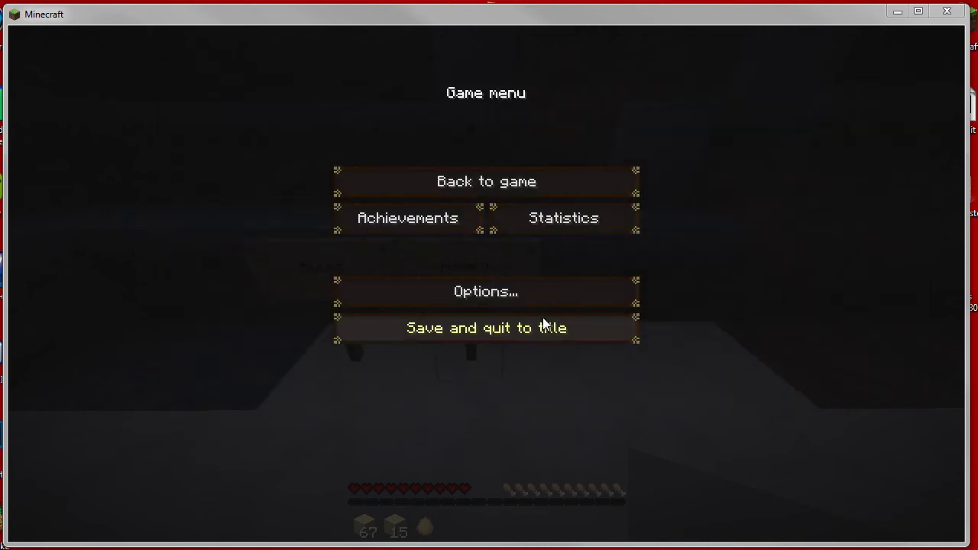
Relaunch Northern Shore.exe and enter 'devmode' to reach the password prompt.
{"action": "key", "text": "alt+Tab"}
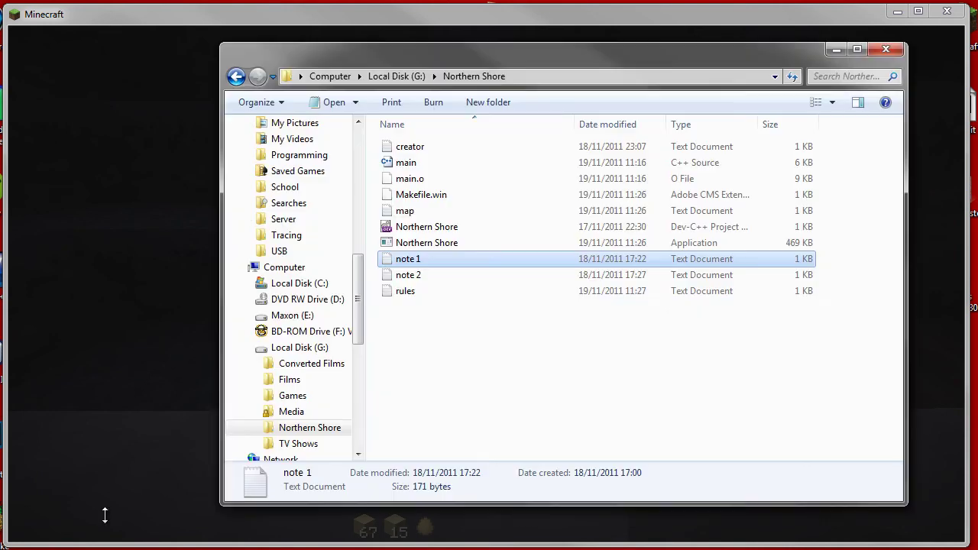
{"action": "left_click", "coordinate": [421, 243]}
{"action": "double_click", "coordinate": [421, 243]}
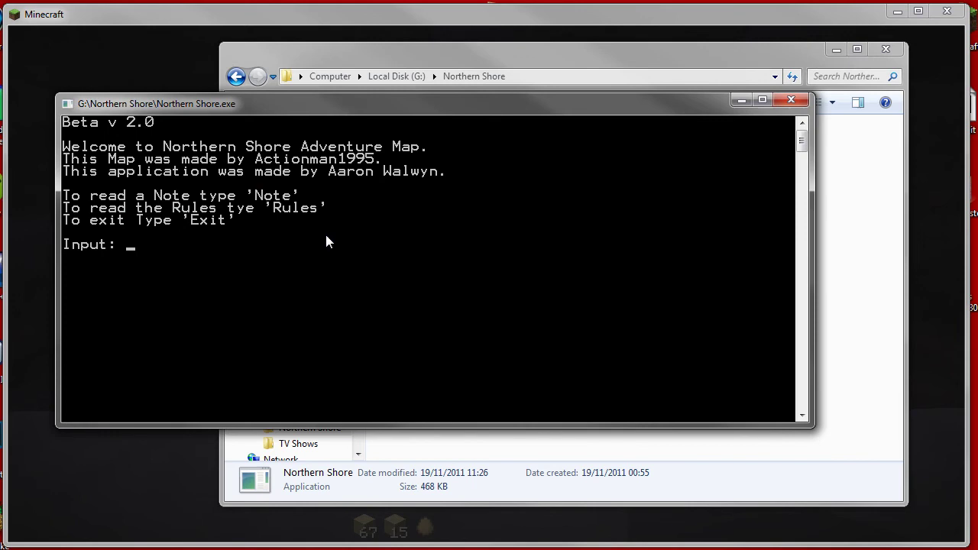
{"action": "type", "text": "devmode"}
{"action": "key", "text": "Return"}
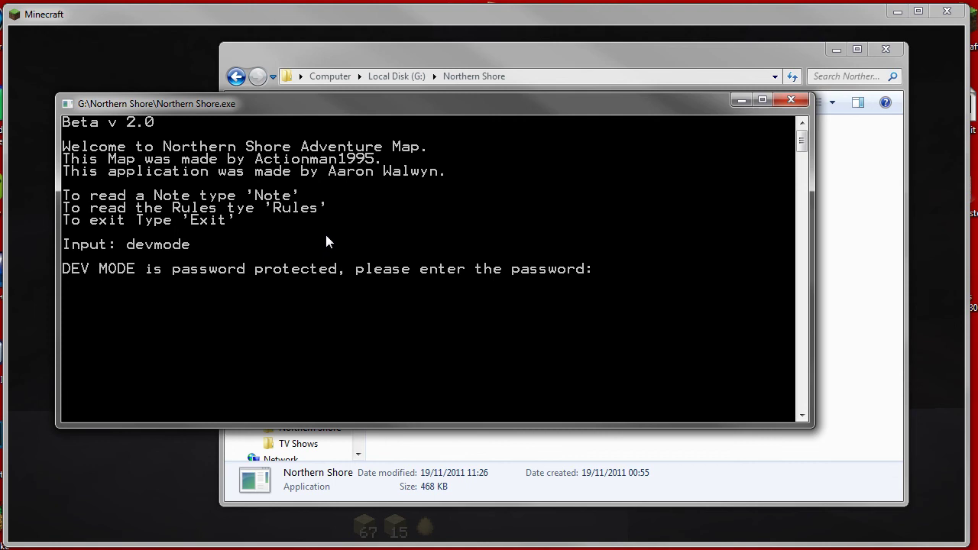
Enter the dev mode password, choose option 1 to rename the map, and name it 'Test'.
{"action": "type", "text": "default"}
{"action": "key", "text": "Return"}
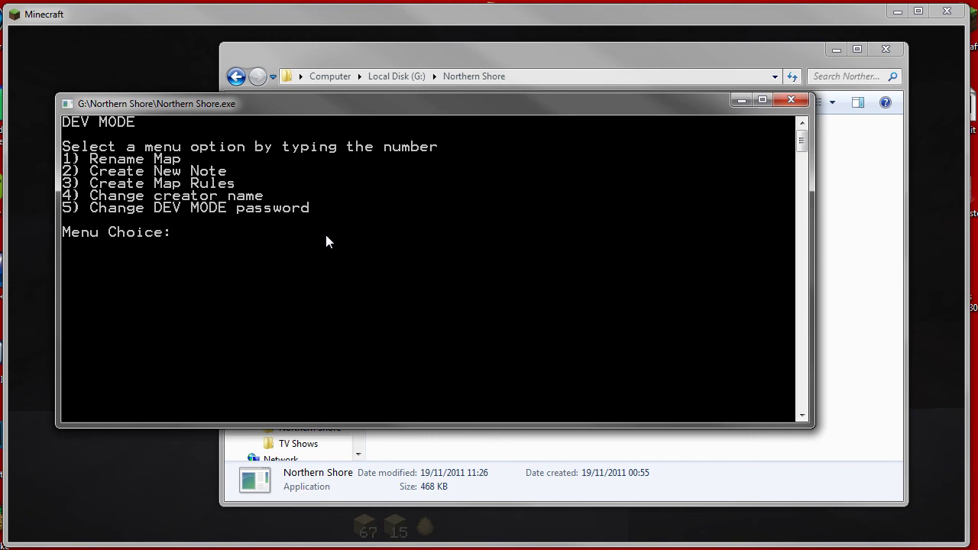
{"action": "type", "text": "rename"}
{"action": "key", "text": "BackSpace"}
{"action": "key", "text": "BackSpace"}
{"action": "key", "text": "BackSpace"}
{"action": "key", "text": "BackSpace"}
{"action": "key", "text": "BackSpace"}
{"action": "key", "text": "BackSpace"}
{"action": "key", "text": "BackSpace"}
{"action": "type", "text": "1"}
{"action": "key", "text": "Return"}
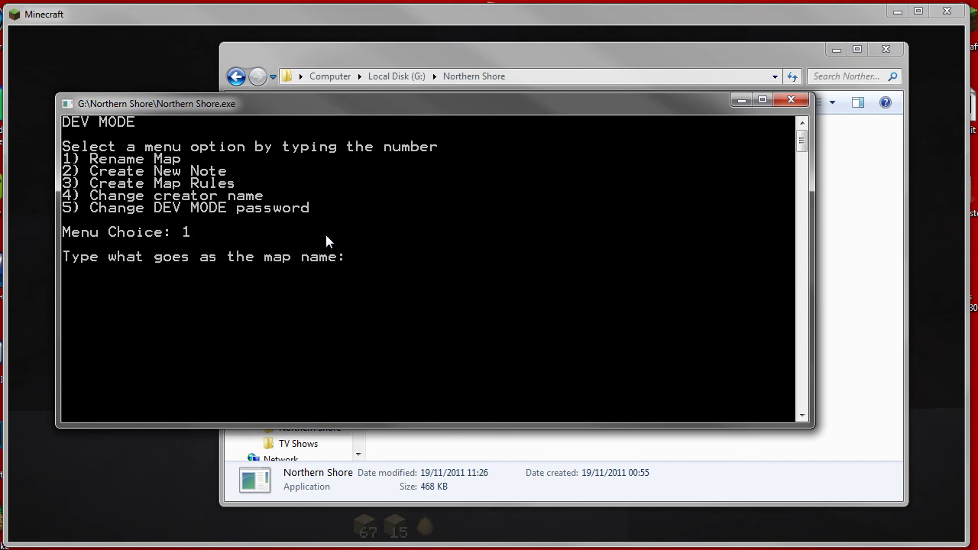
{"action": "type", "text": "Test"}
{"action": "key", "text": "Return"}
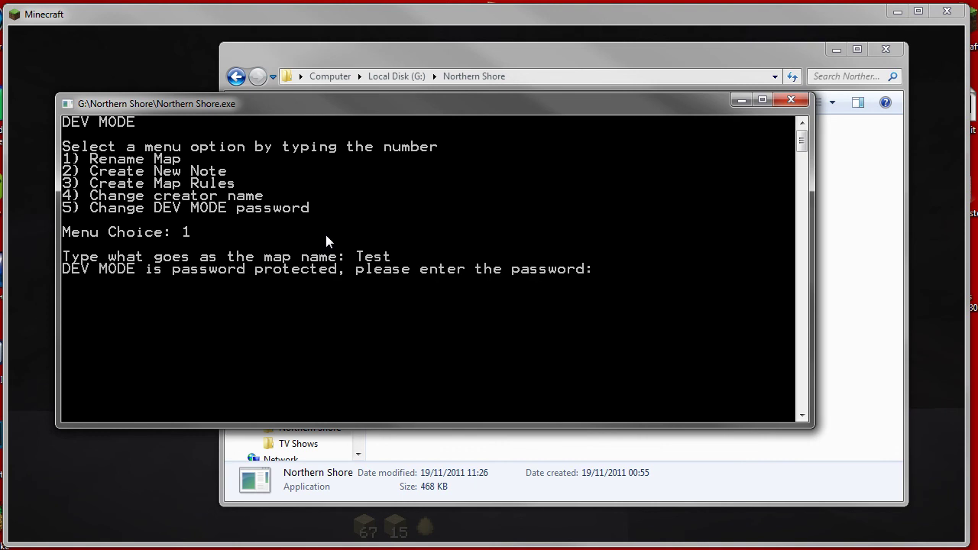
Restart Northern Shore.exe and unlock dev mode with the 'devmode' command and its password.
{"action": "left_click", "coordinate": [791, 99]}
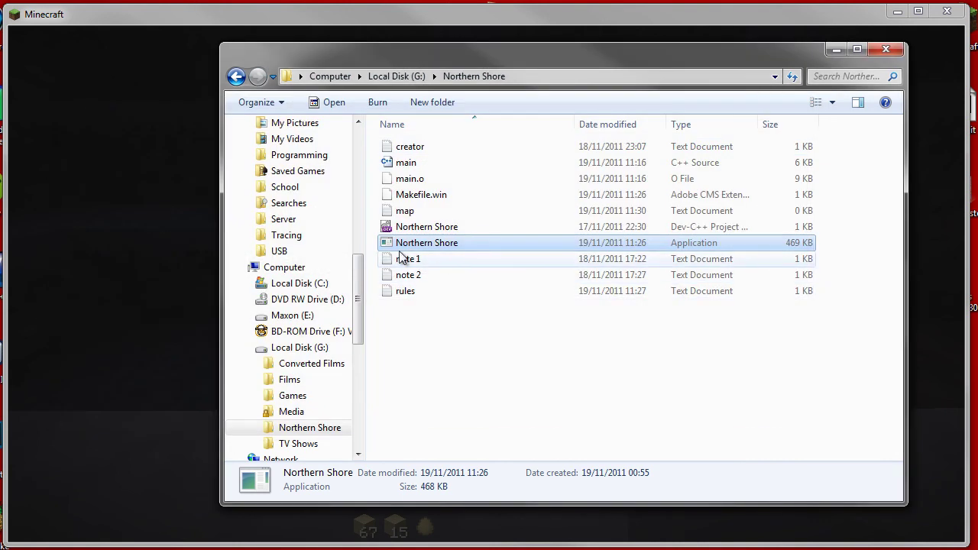
{"action": "double_click", "coordinate": [412, 243]}
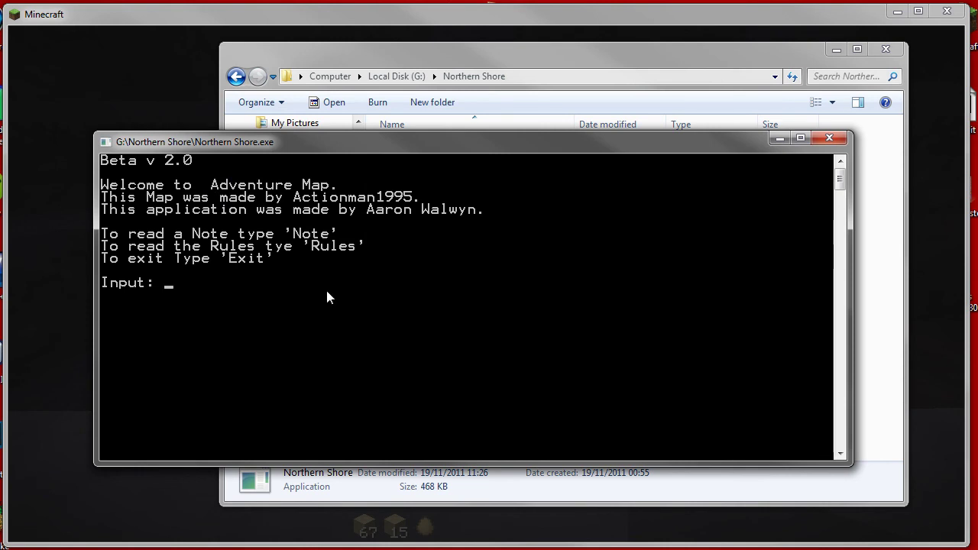
{"action": "type", "text": "devmade"}
{"action": "key", "text": "BackSpace"}
{"action": "key", "text": "BackSpace"}
{"action": "key", "text": "BackSpace"}
{"action": "type", "text": "ode"}
{"action": "key", "text": "Return"}
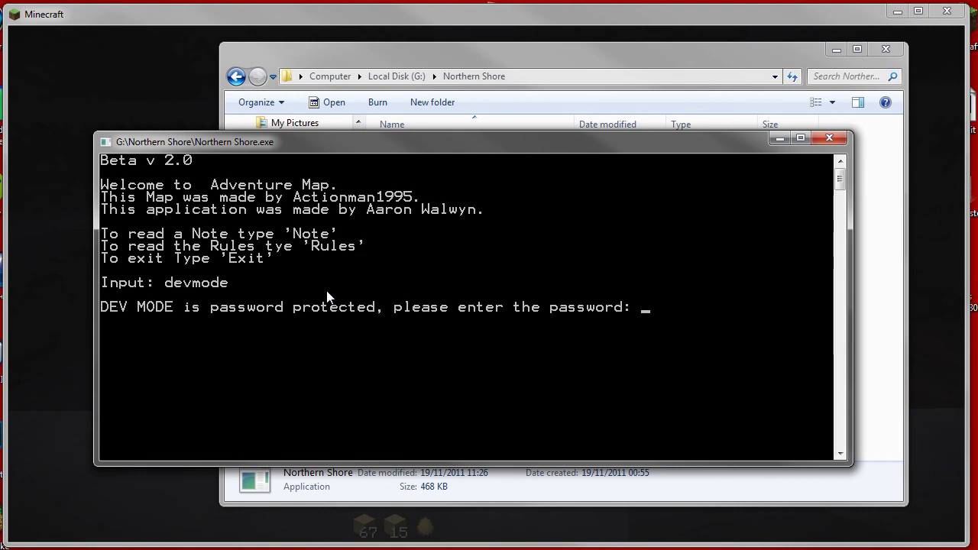
{"action": "type", "text": "default"}
{"action": "key", "text": "Return"}
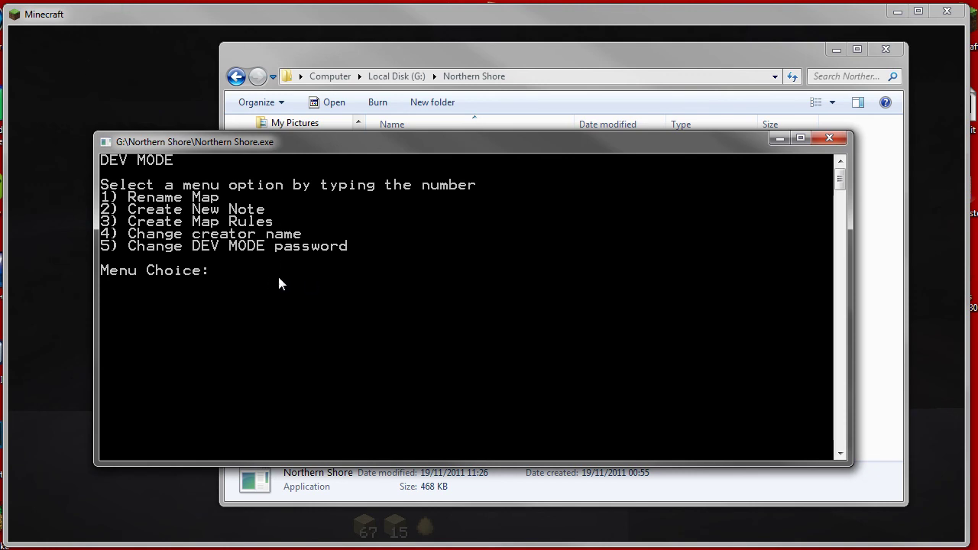
Change the creator name to 'test maker' via menu option 4, then restart Northern Shore.exe.
{"action": "type", "text": "4"}
{"action": "key", "text": "Return"}
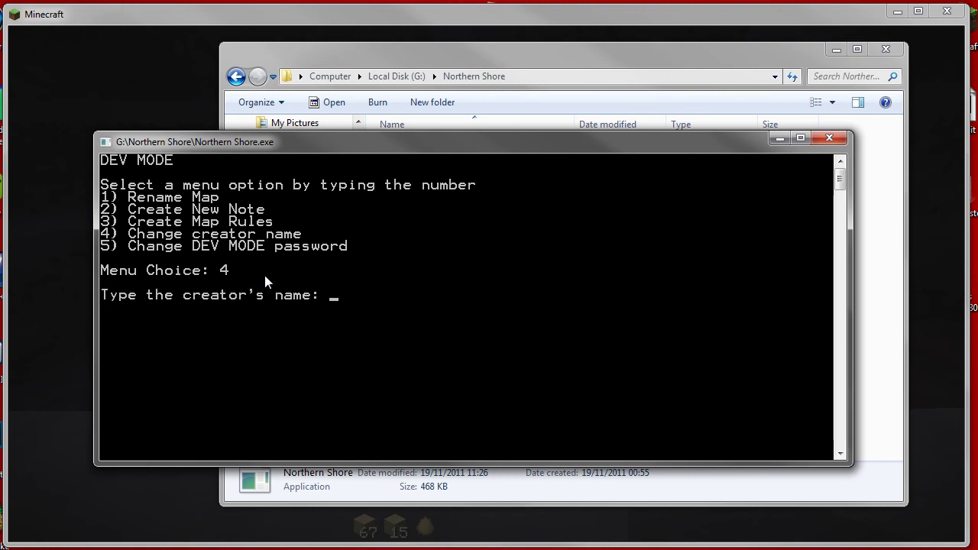
{"action": "type", "text": "test maker"}
{"action": "key", "text": "Return"}
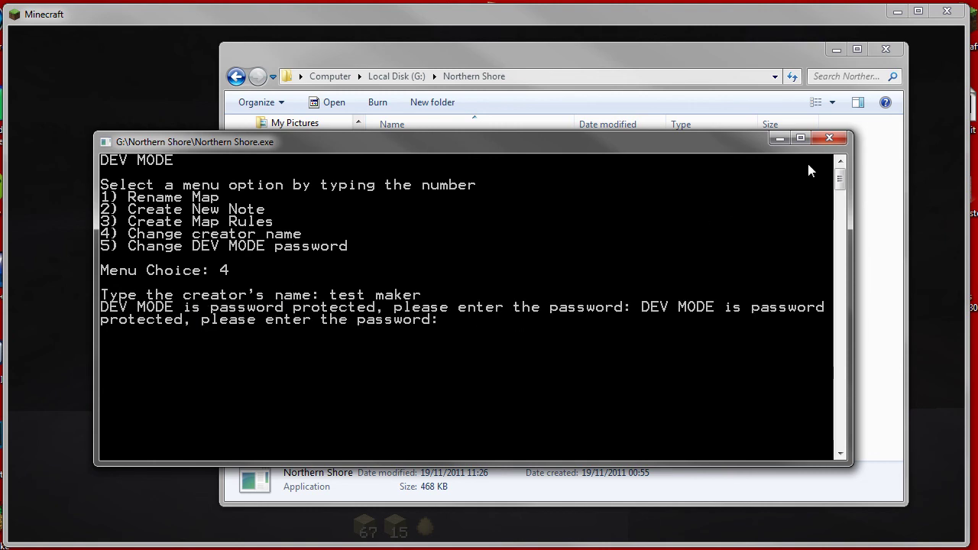
{"action": "left_click", "coordinate": [829, 139]}
{"action": "double_click", "coordinate": [428, 244]}
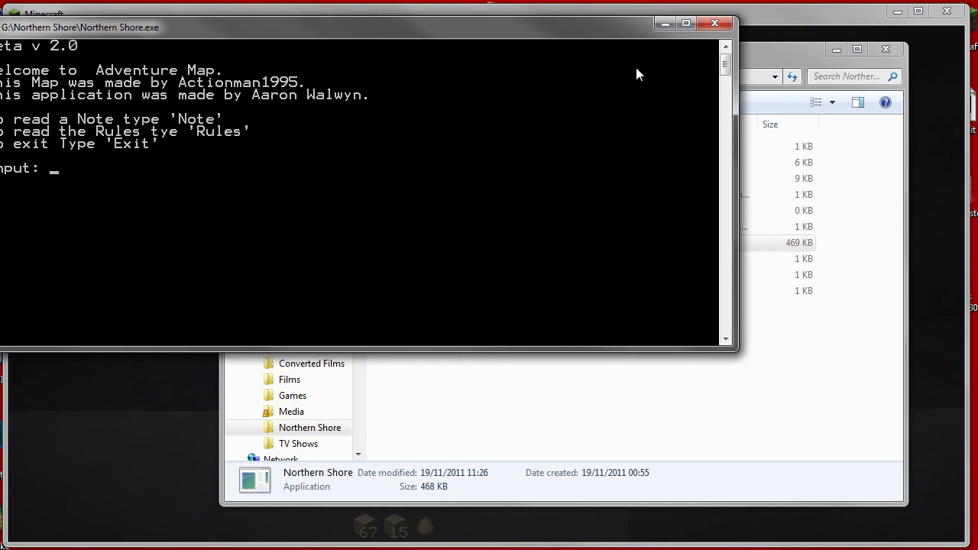
Centre the console window, scroll through main.cpp, and minimize Dev-C++.
{"action": "left_click_drag", "start_coordinate": [616, 35], "coordinate": [771, 65]}
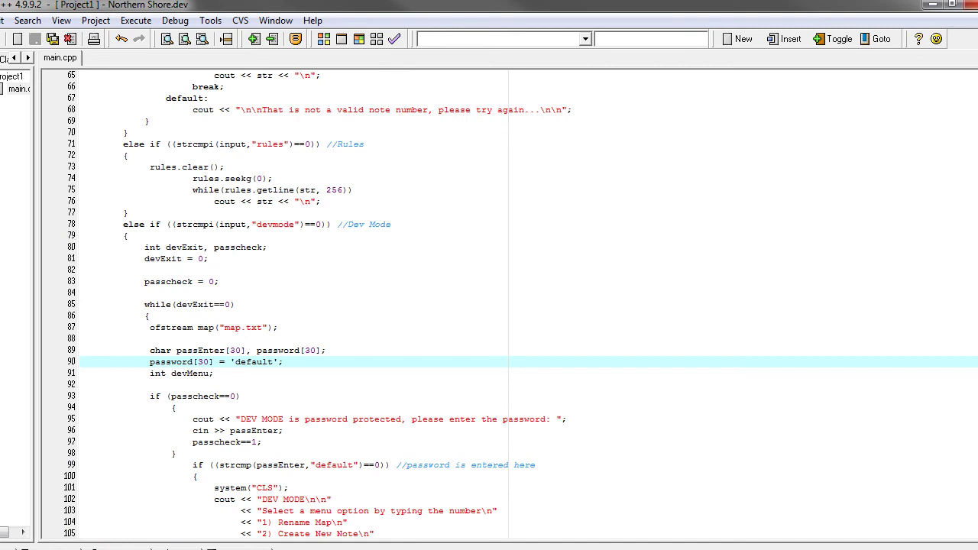
{"action": "scroll", "coordinate": [505, 306], "scroll_direction": "down", "scroll_amount": 7}
{"action": "scroll", "coordinate": [505, 306], "scroll_direction": "up", "scroll_amount": 20}
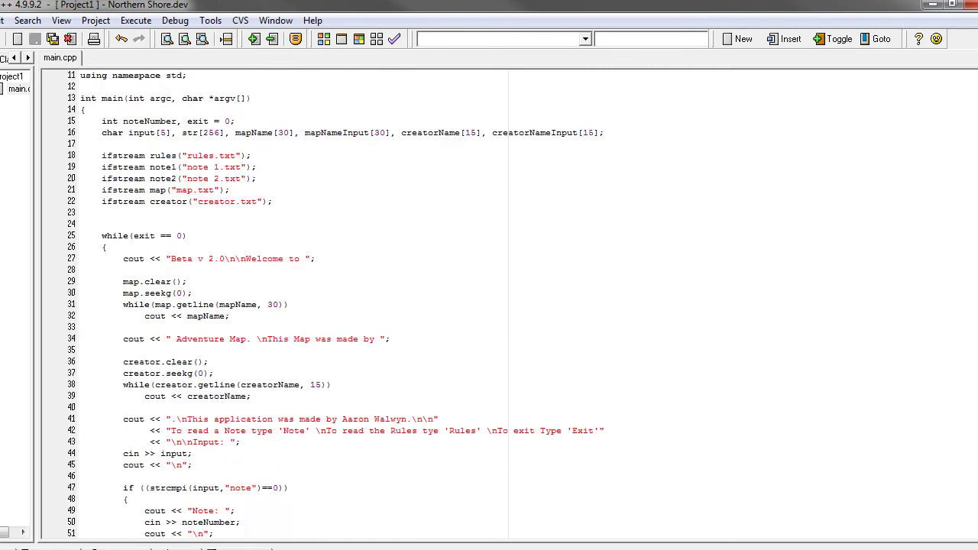
{"action": "left_click", "coordinate": [933, 6]}
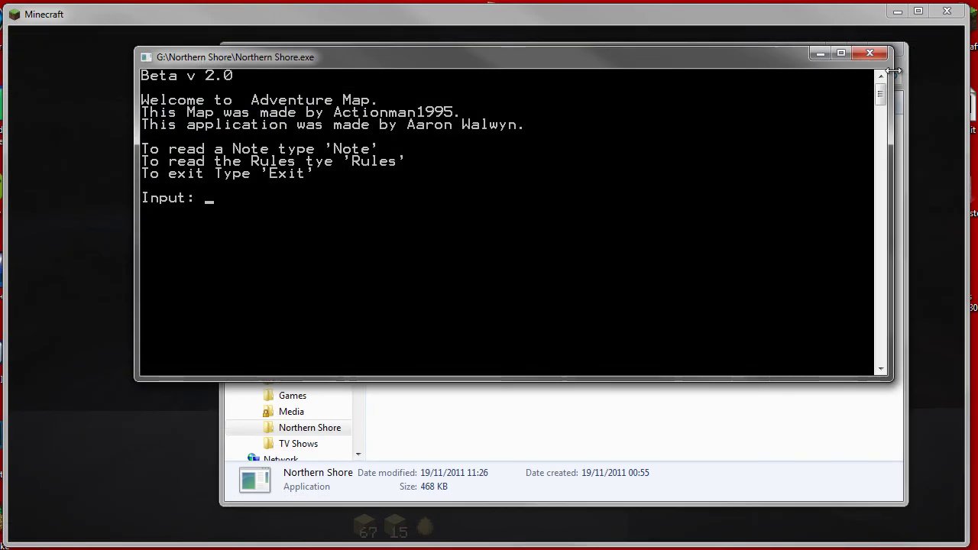